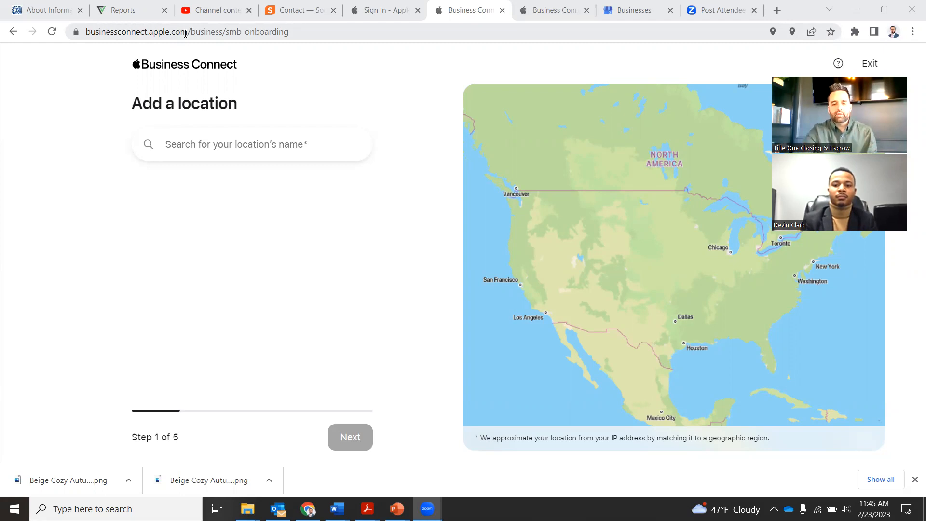
click(205, 139)
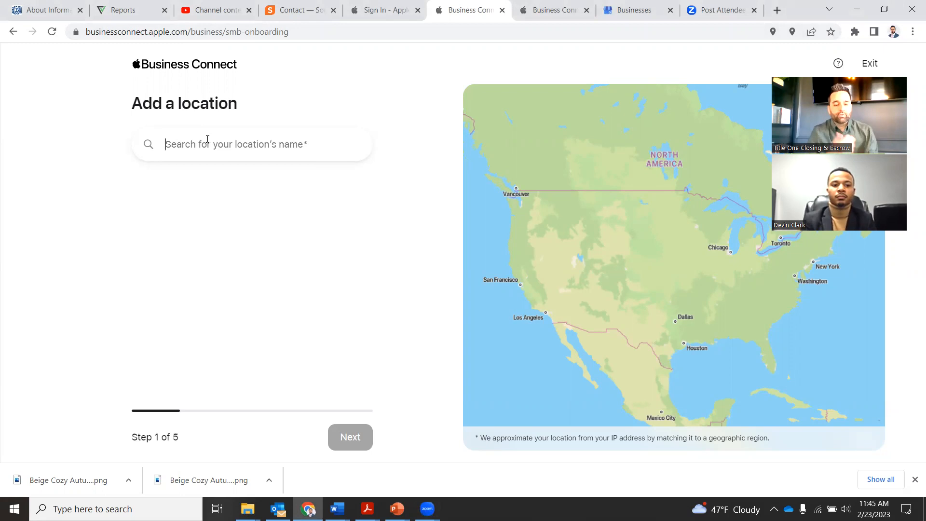
text(Title One)
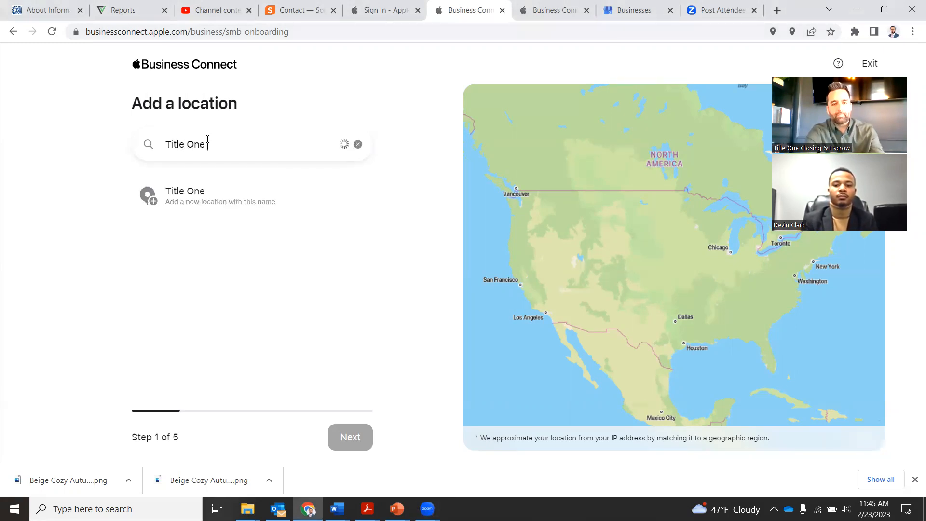
text( Agency Cl)
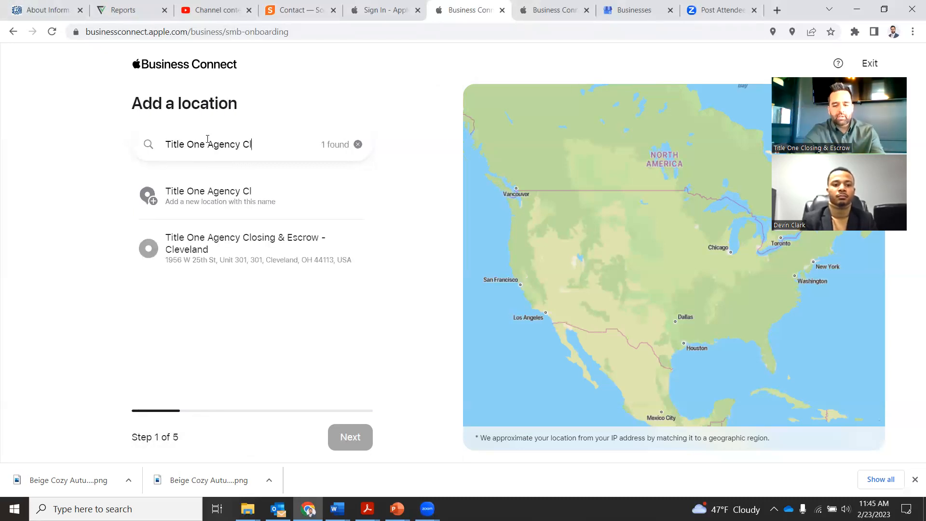
key(BackSpace)
key(BackSpace)
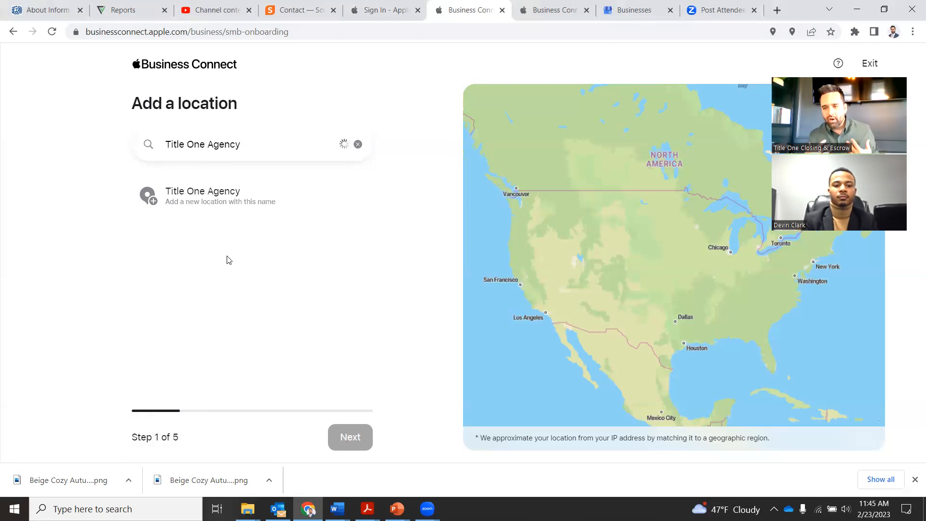
click(227, 261)
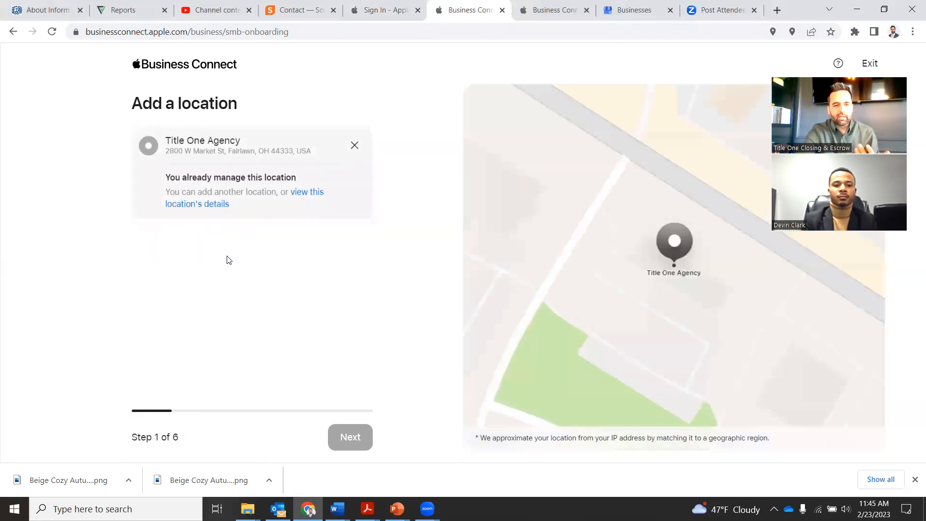
click(354, 146)
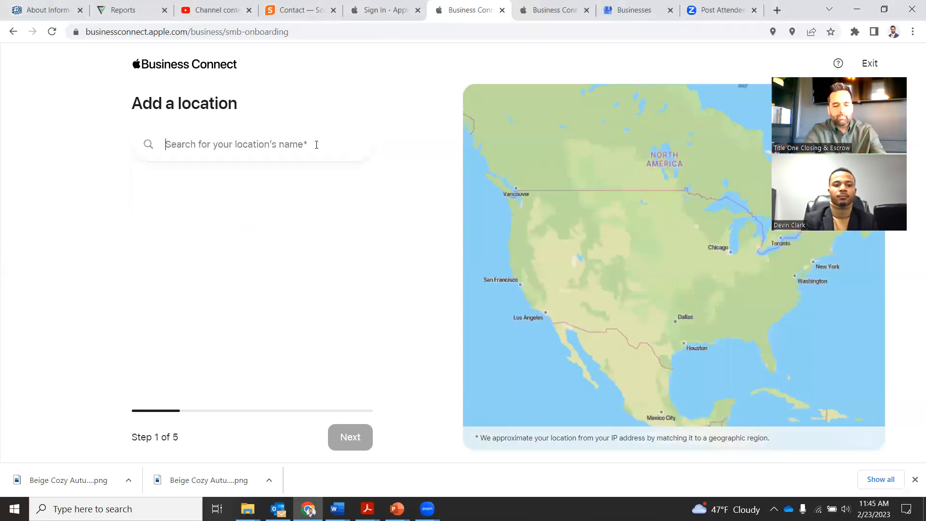
Enter the name 'Title One Agency - Real Estate Closing Company' and add it as a new location
text(Title One )
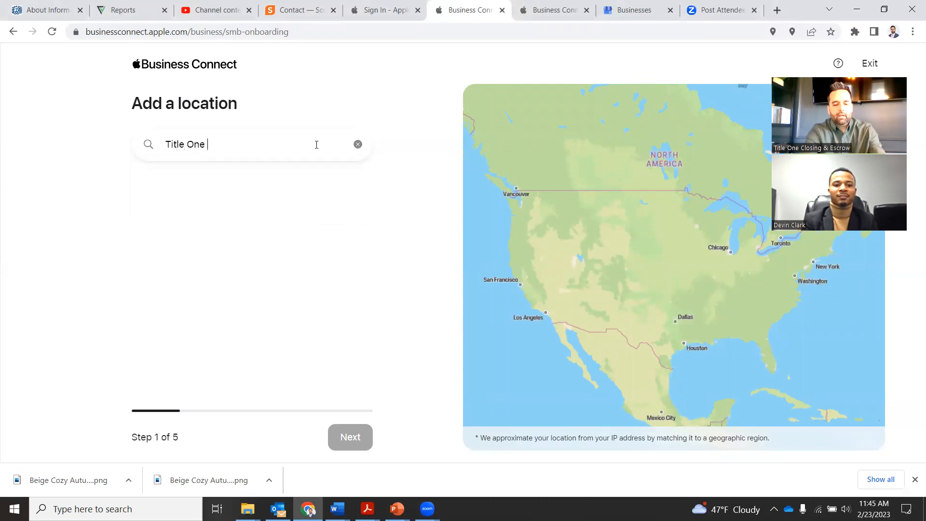
text(Agency)
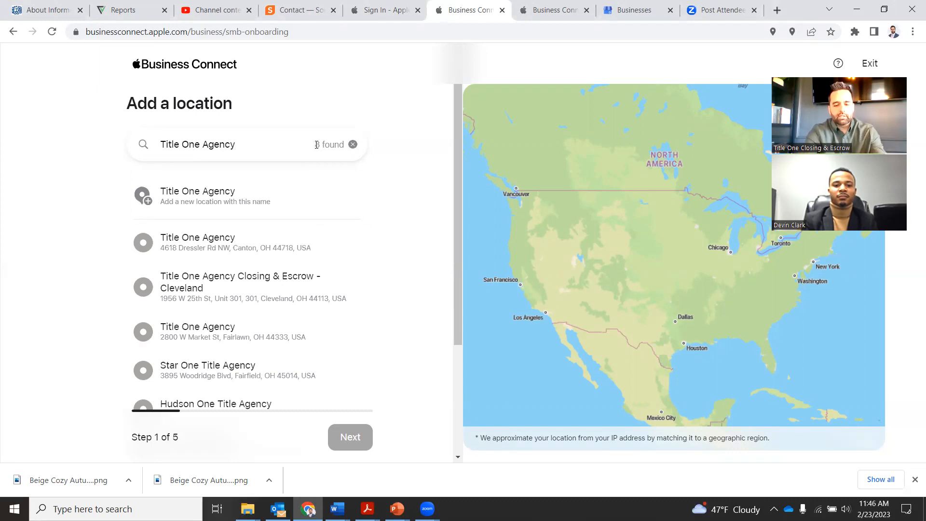
text(- Rea)
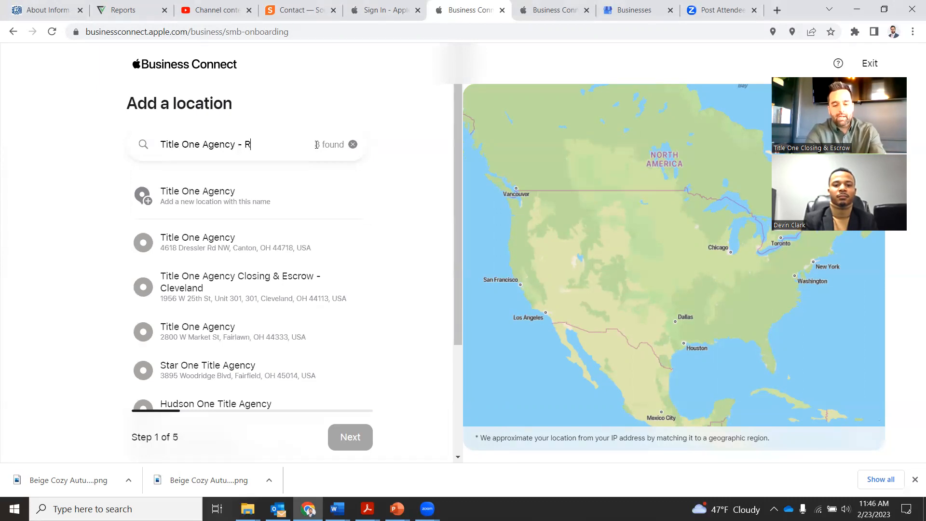
key(BackSpace)
key(BackSpace)
text(EALTOR - Cutler Real Estate)
key(BackSpace)
key(BackSpace)
key(BackSpace)
key(BackSpace)
key(BackSpace)
key(BackSpace)
key(BackSpace)
key(BackSpace)
key(BackSpace)
key(BackSpace)
key(BackSpace)
key(BackSpace)
key(BackSpace)
key(BackSpace)
key(BackSpace)
key(BackSpace)
key(BackSpace)
key(BackSpace)
key(BackSpace)
key(BackSpace)
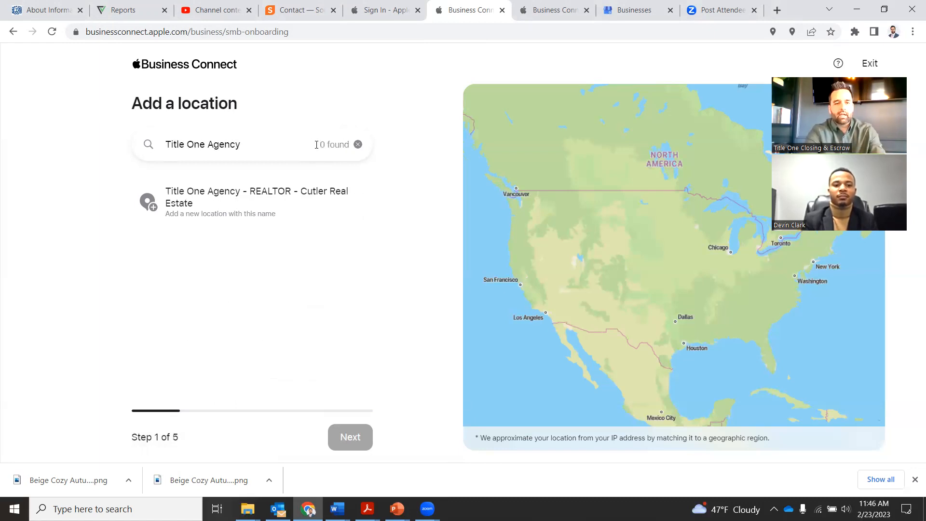
text(-)
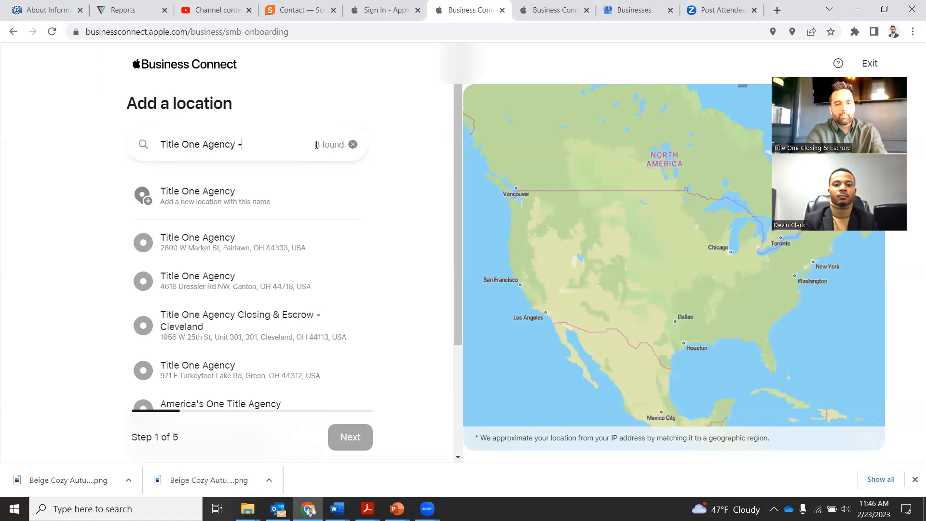
text( Real Estate )
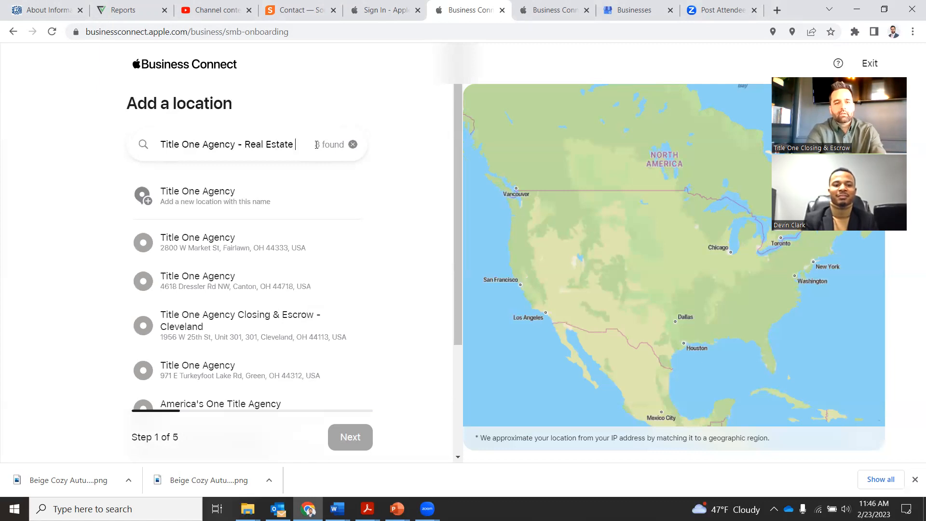
text(Closing COmpany)
key(BackSpace)
key(BackSpace)
key(BackSpace)
key(BackSpace)
key(BackSpace)
key(BackSpace)
text(o)
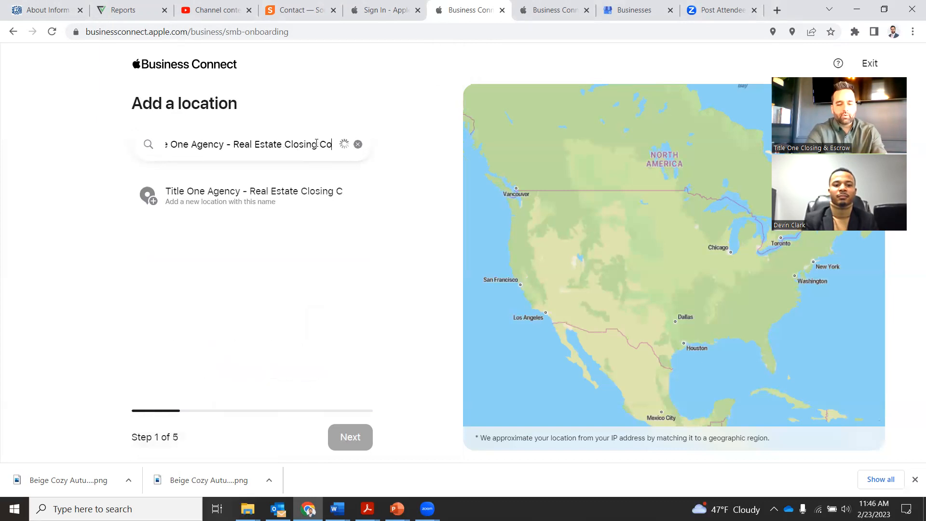
text(mpany)
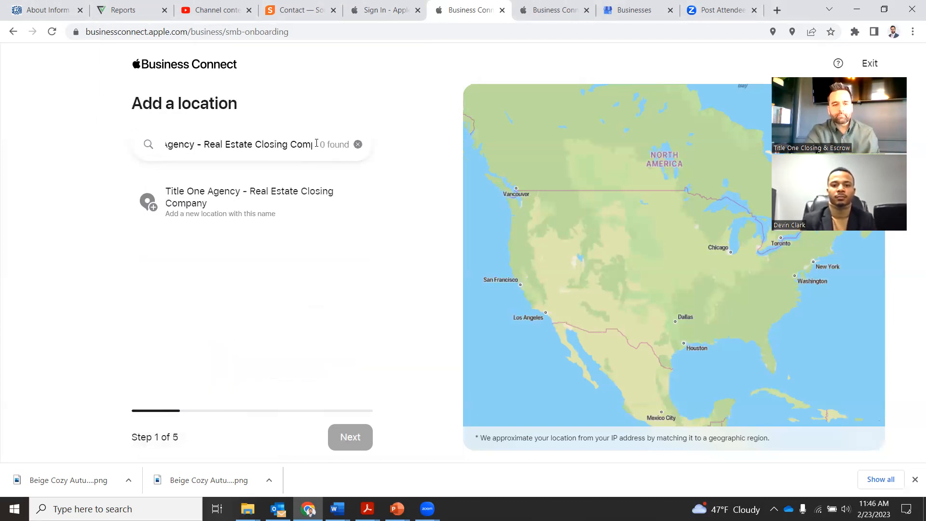
click(272, 199)
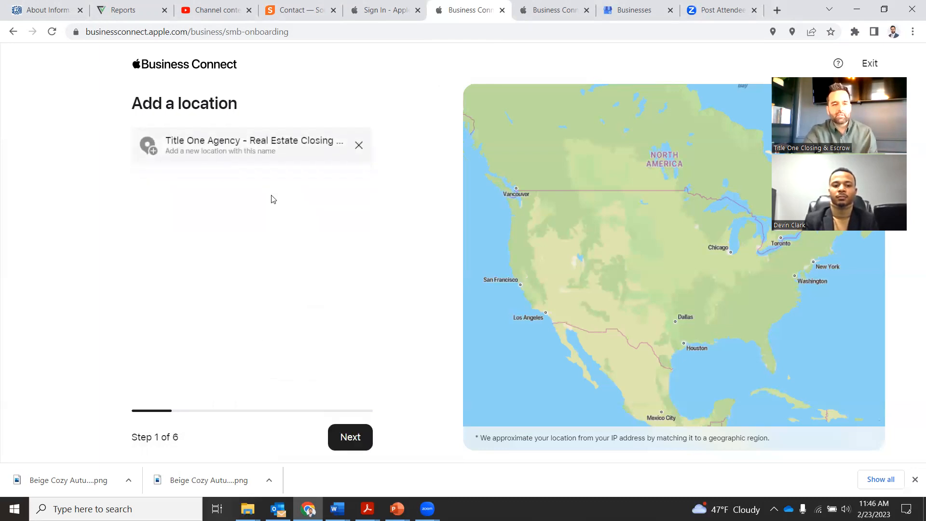
click(350, 437)
click(250, 222)
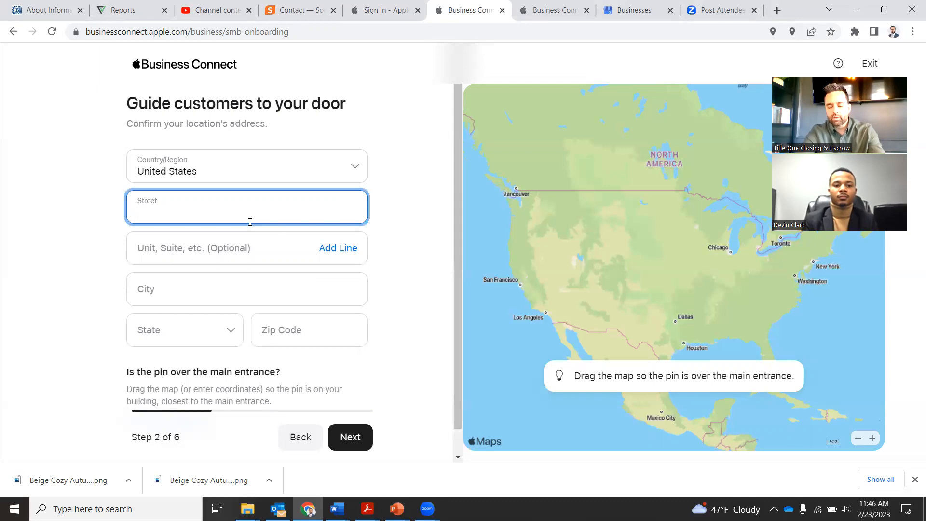
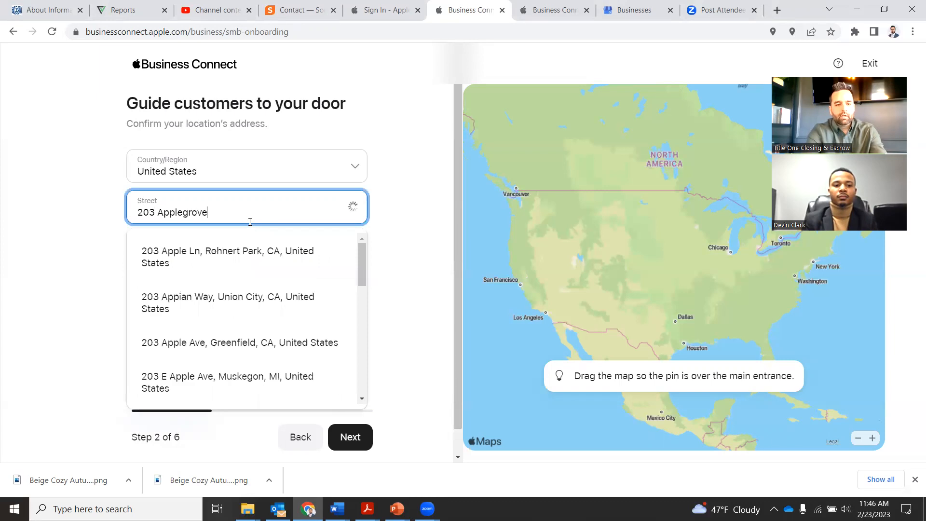
click(248, 256)
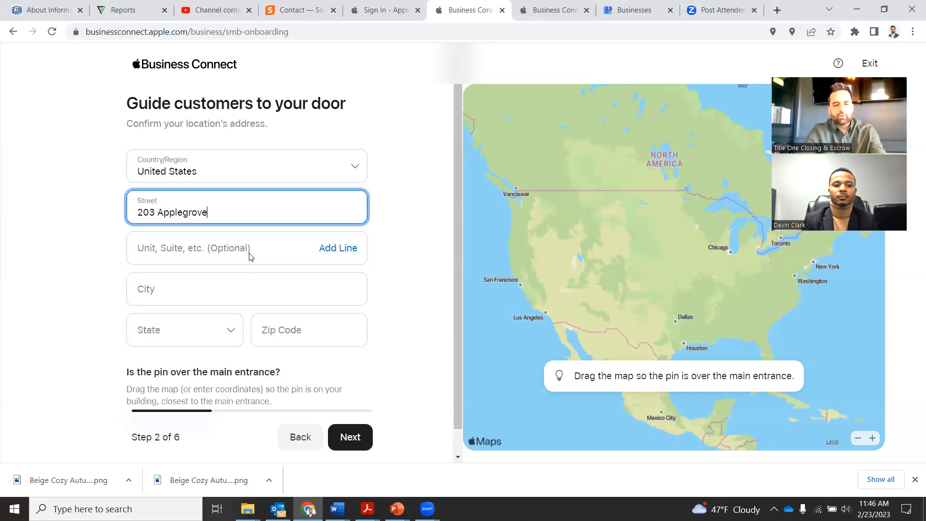
scroll(250, 254, down, 1)
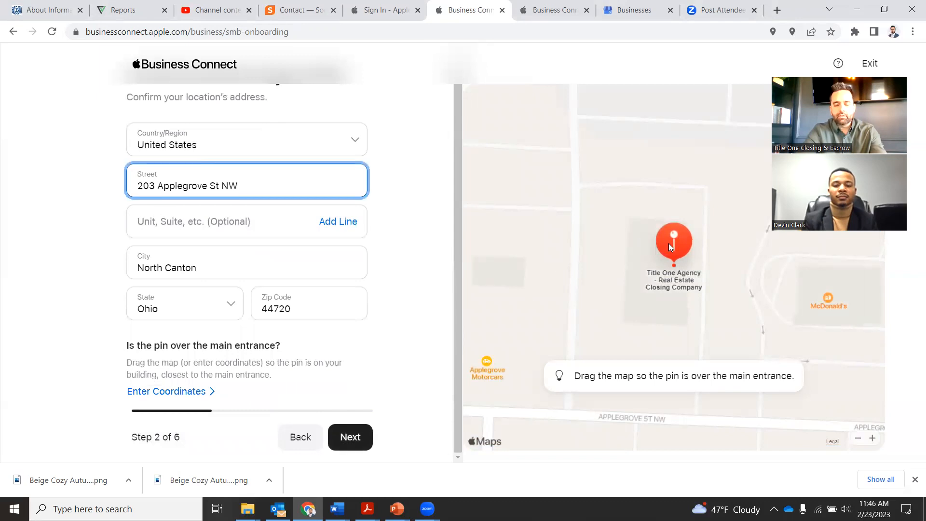
click(624, 299)
drag(624, 298, 616, 266)
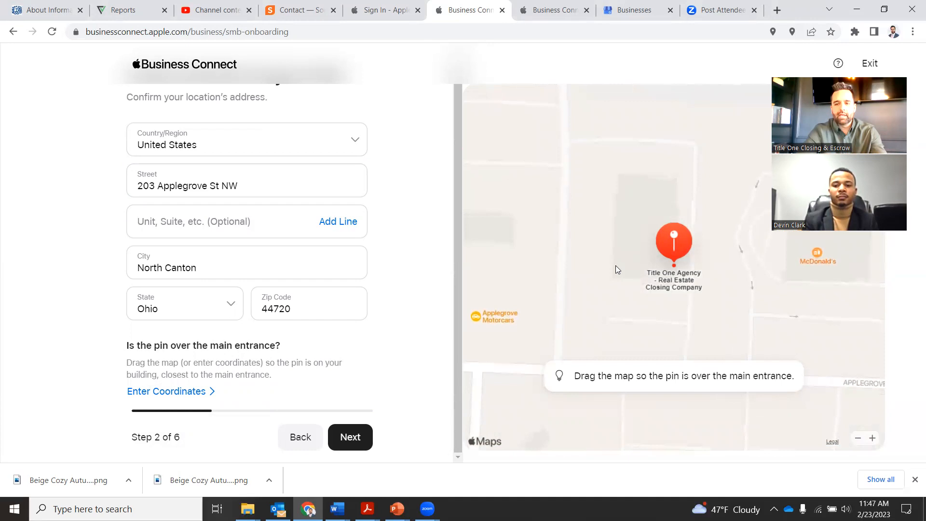
click(347, 436)
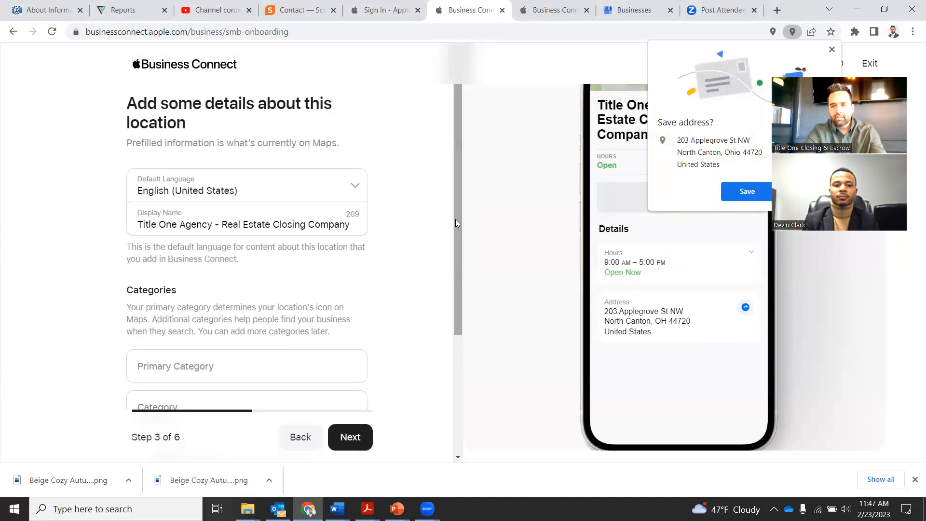
Set the primary category to Real Estate Services and add Real Estate Law as a second category
click(831, 48)
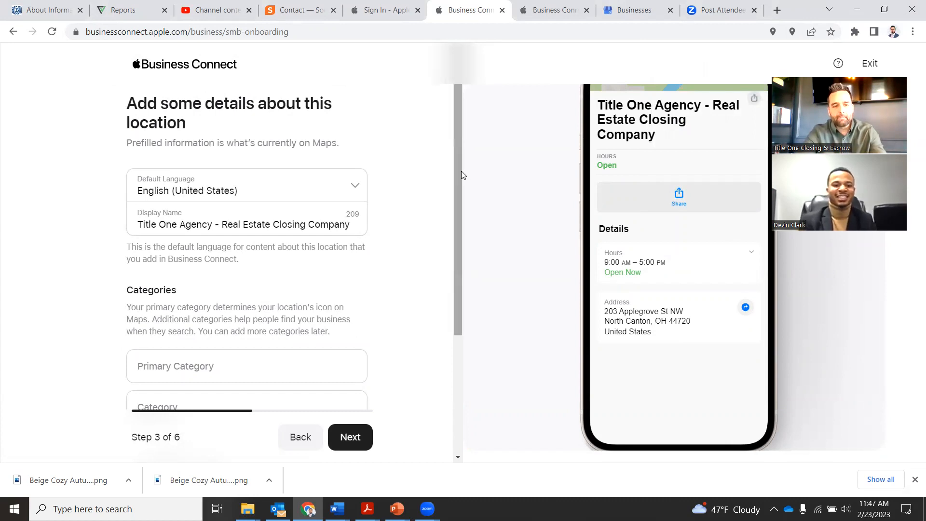
mouse_move(460, 178)
mouse_down()
mouse_move(460, 286)
mouse_move(462, 171)
mouse_up()
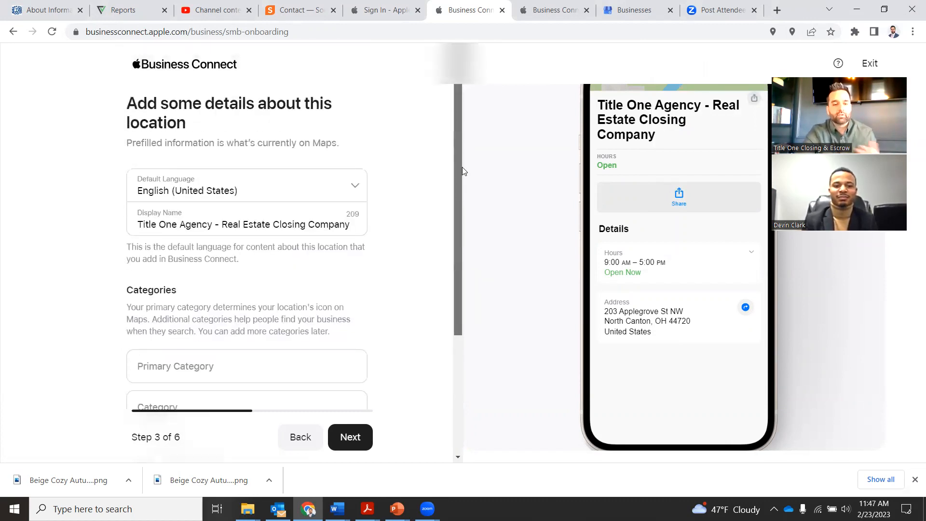
drag(458, 241, 462, 330)
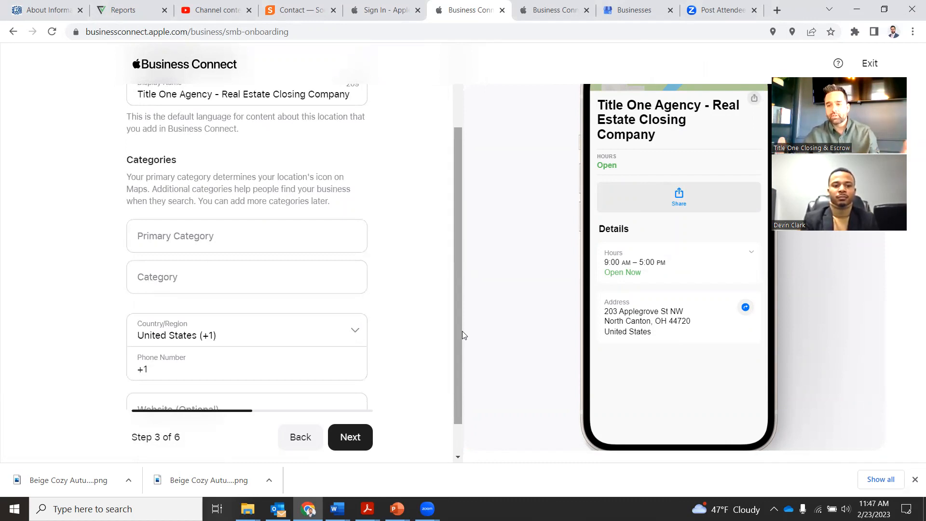
click(198, 235)
text(Real Est)
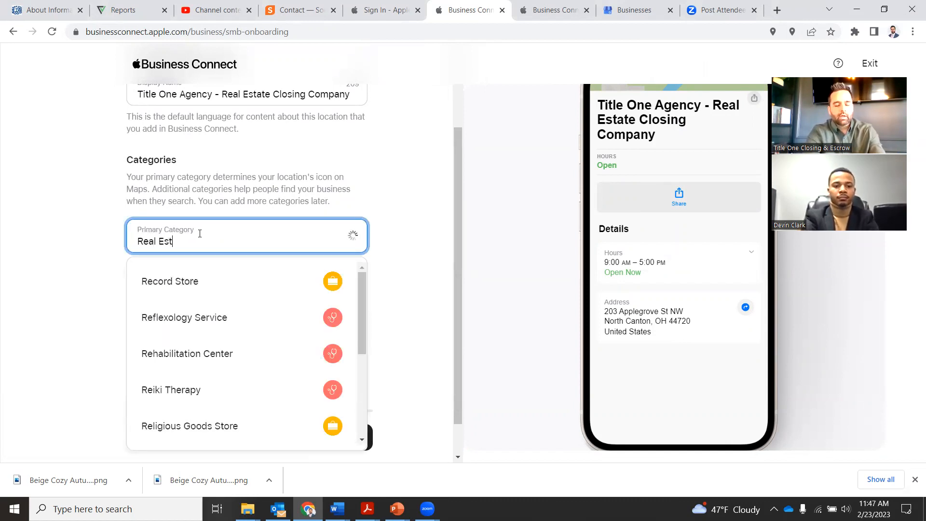
text(ate)
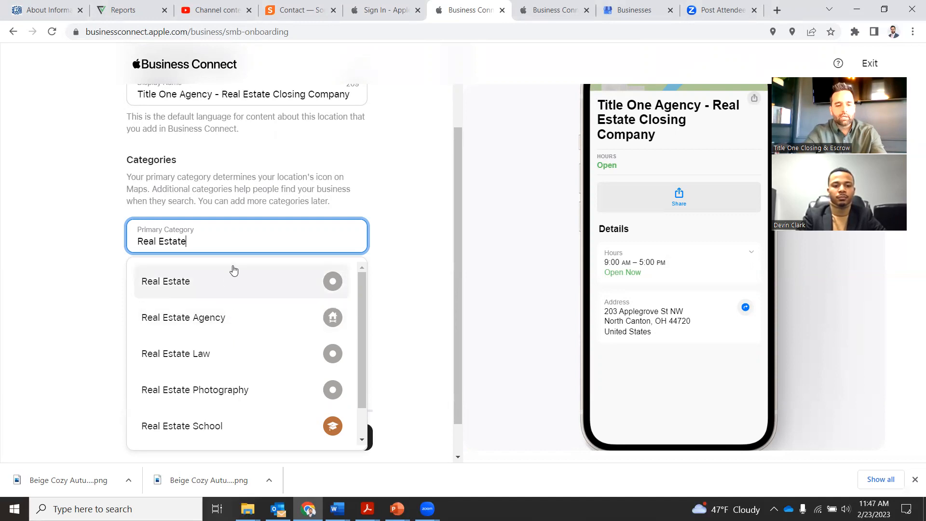
text(Ser)
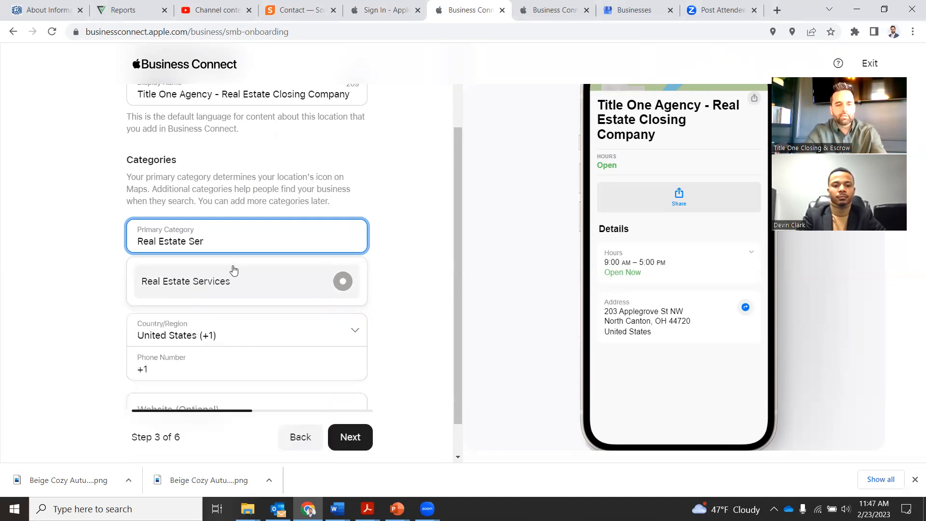
click(240, 288)
click(240, 286)
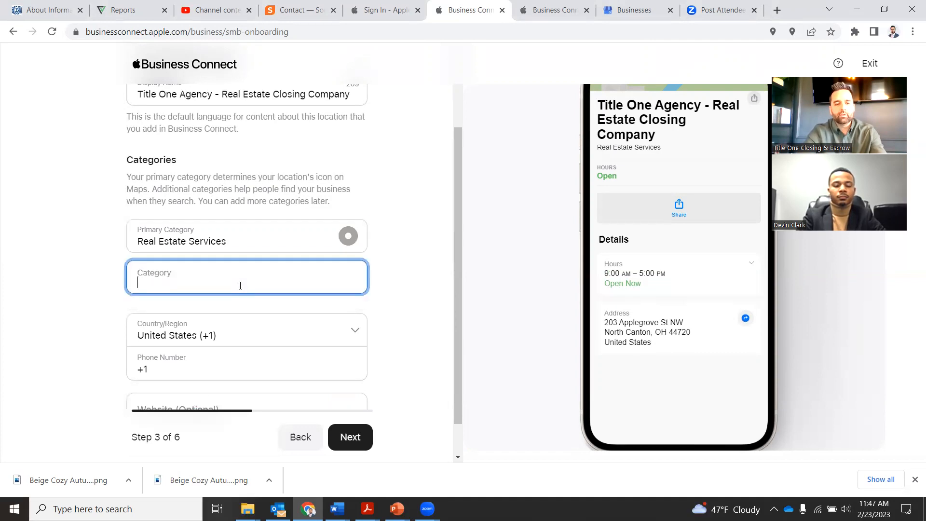
text(Real Estate)
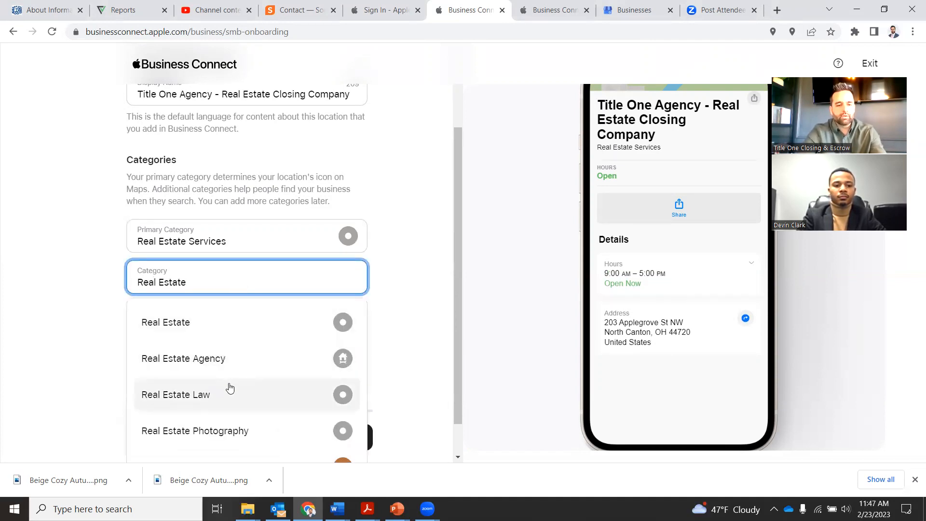
click(228, 390)
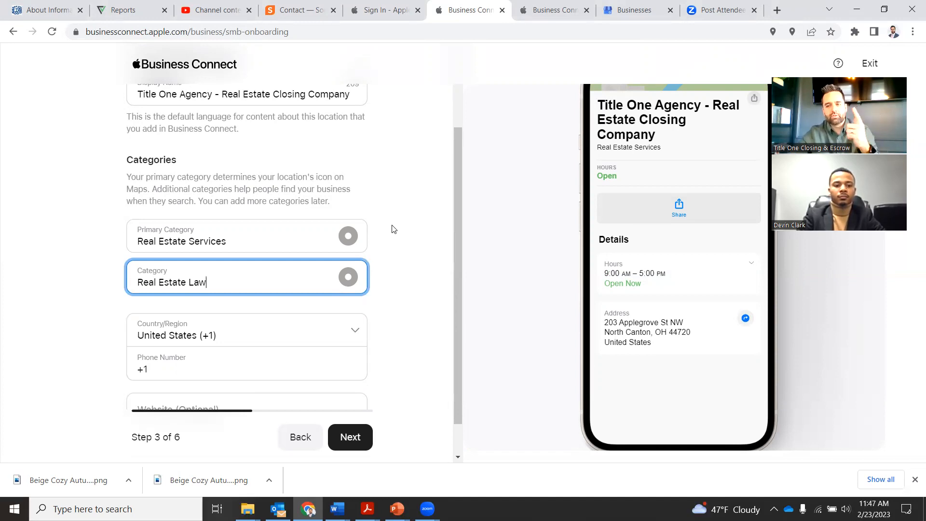
scroll(392, 229, down, 1)
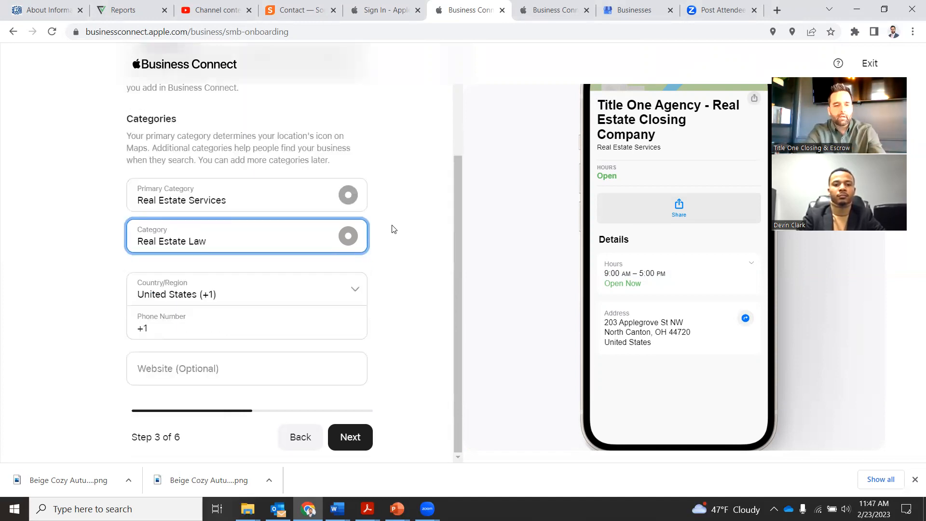
click(204, 324)
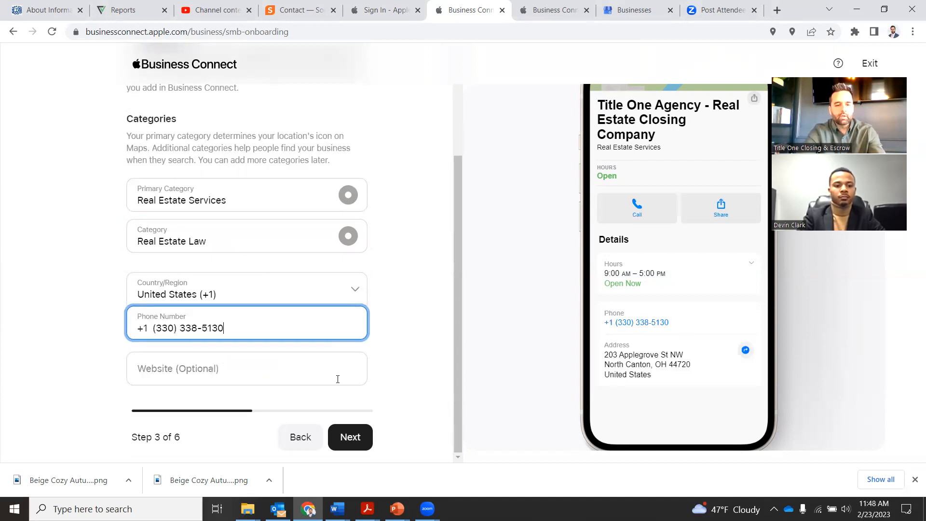
click(307, 379)
text(www.ti)
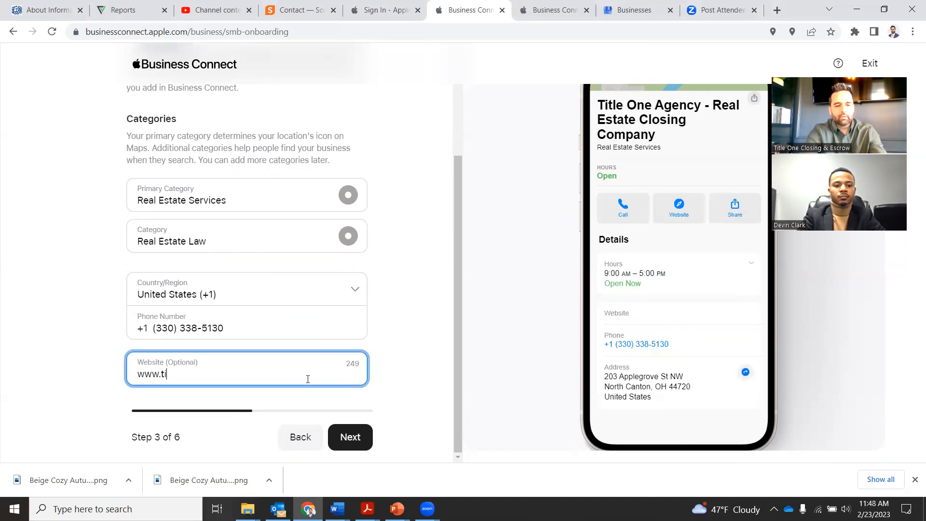
text(tleoneohio.com)
click(348, 443)
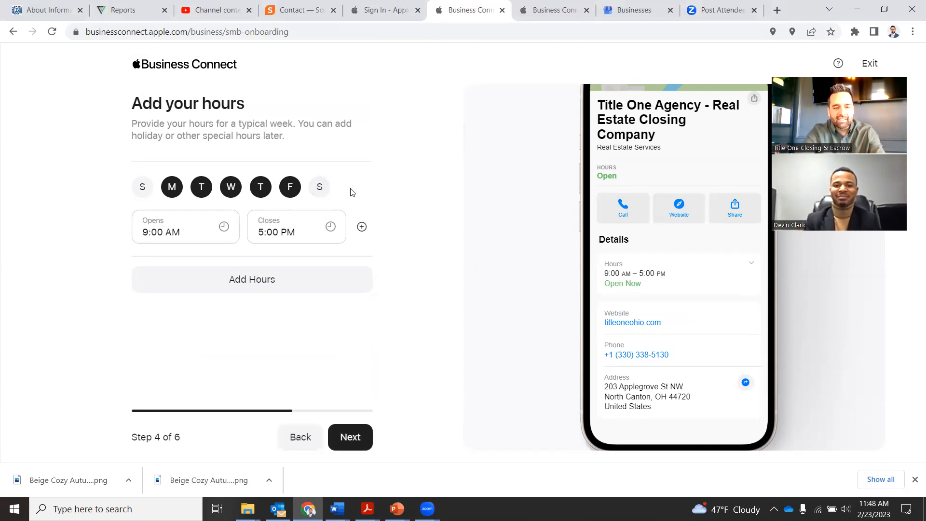
Change the weekday opening time to 8:00 AM so hours run 8:00 AM–5:00 PM
click(206, 221)
drag(234, 271, 236, 320)
click(196, 316)
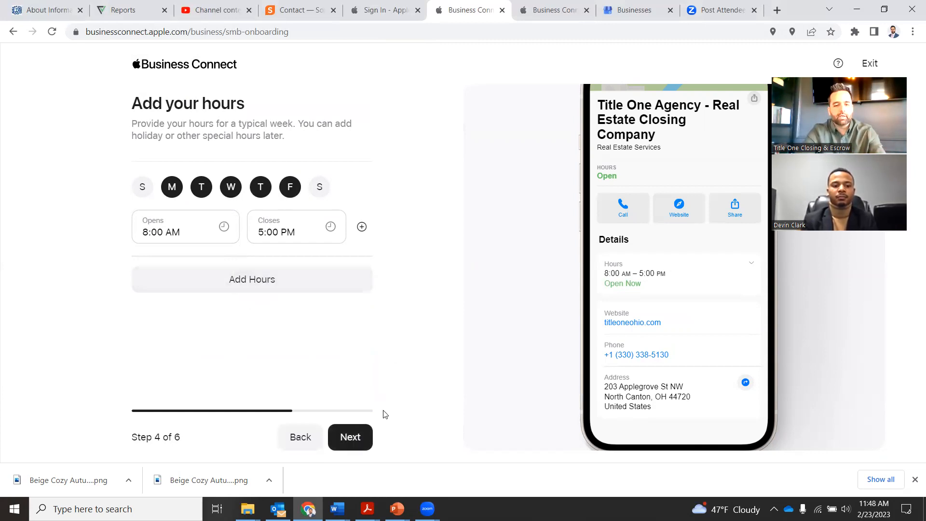
click(358, 437)
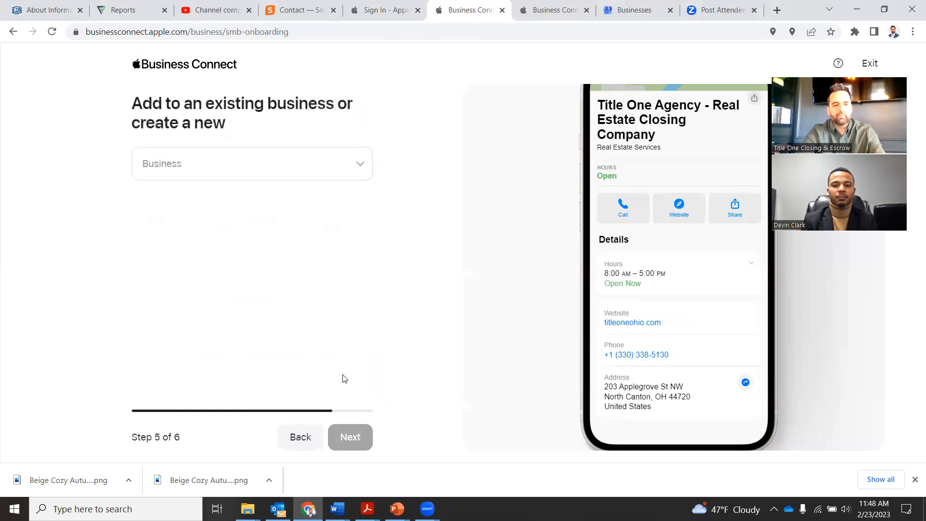
Link the location to the existing Title One Agency business with Lowest Rates
click(251, 165)
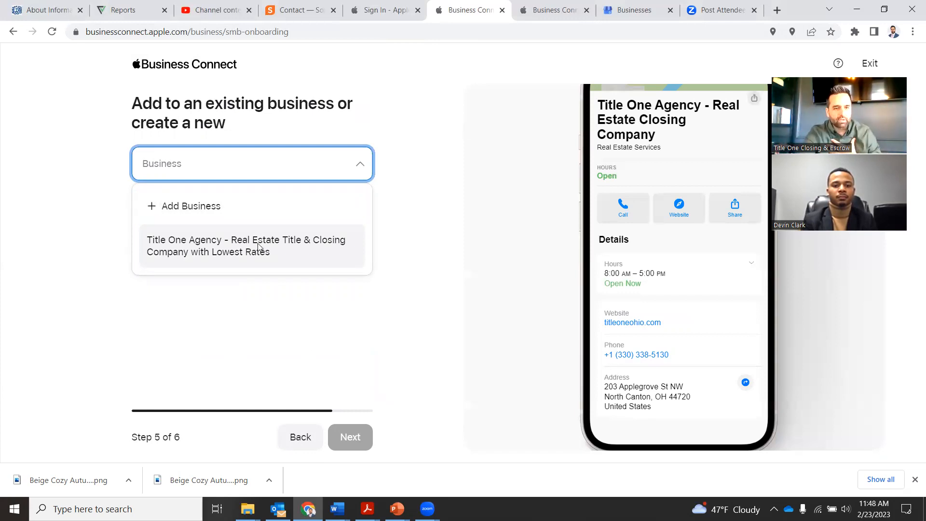
click(259, 247)
click(352, 436)
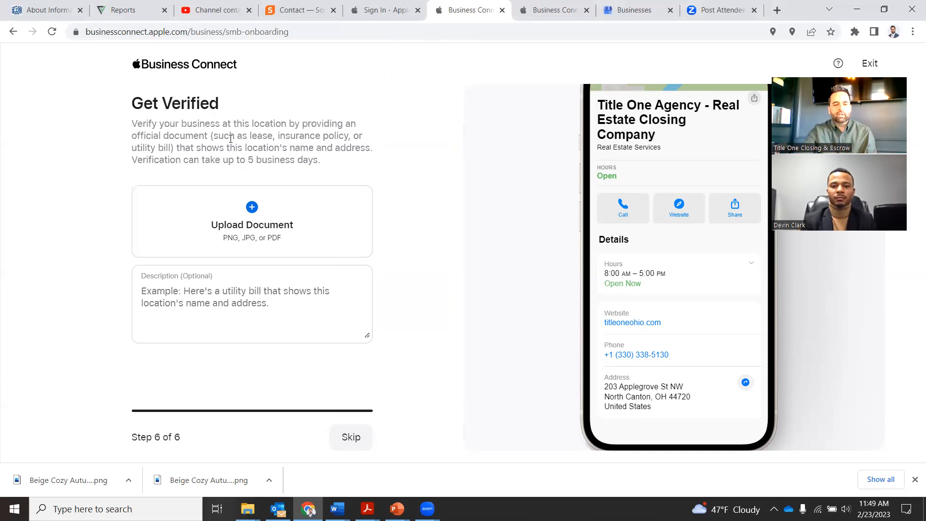
Skip the Get Verified step to finish onboarding without verification
click(342, 436)
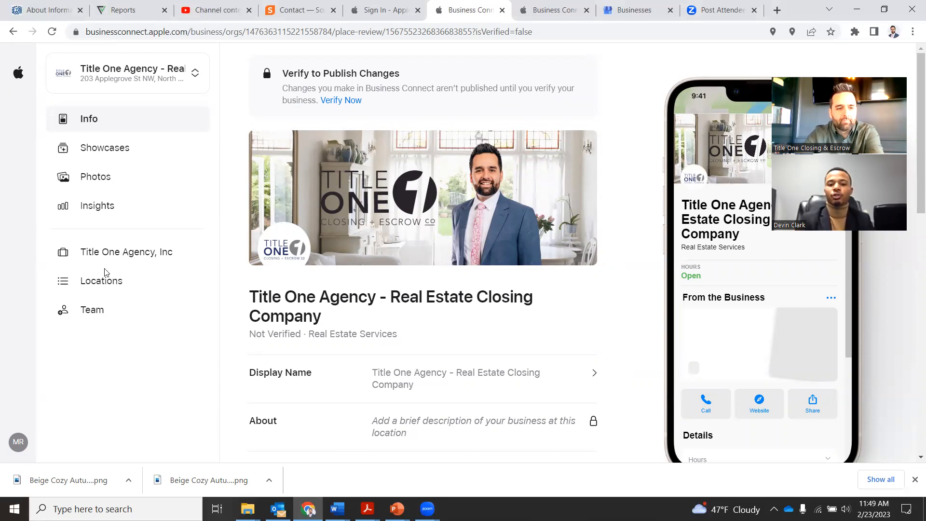
Check the Locations list, then open the 4618 Dressler Rd NW Canton location's profile
click(102, 284)
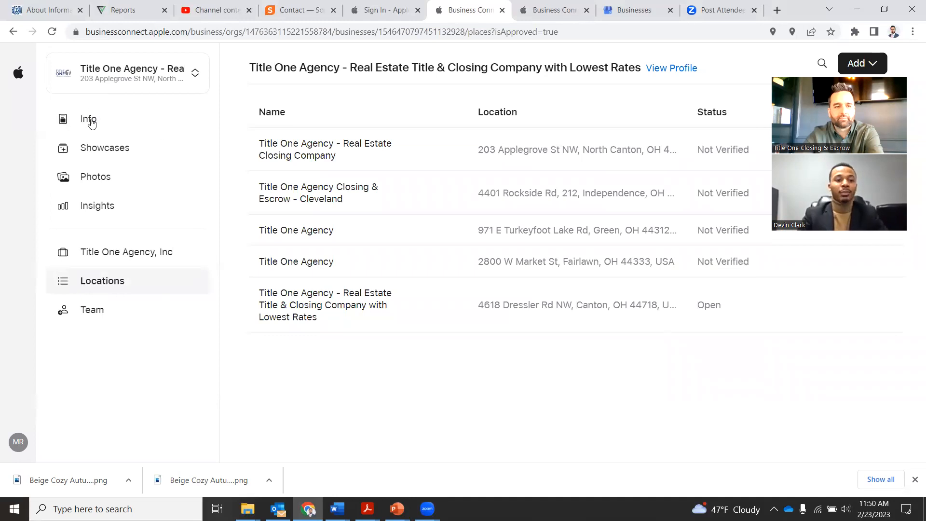
click(92, 122)
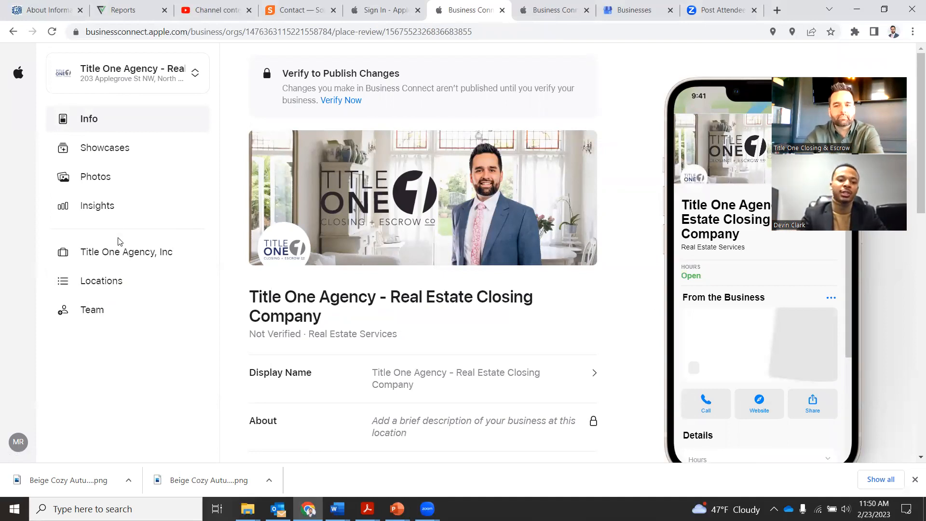
click(111, 286)
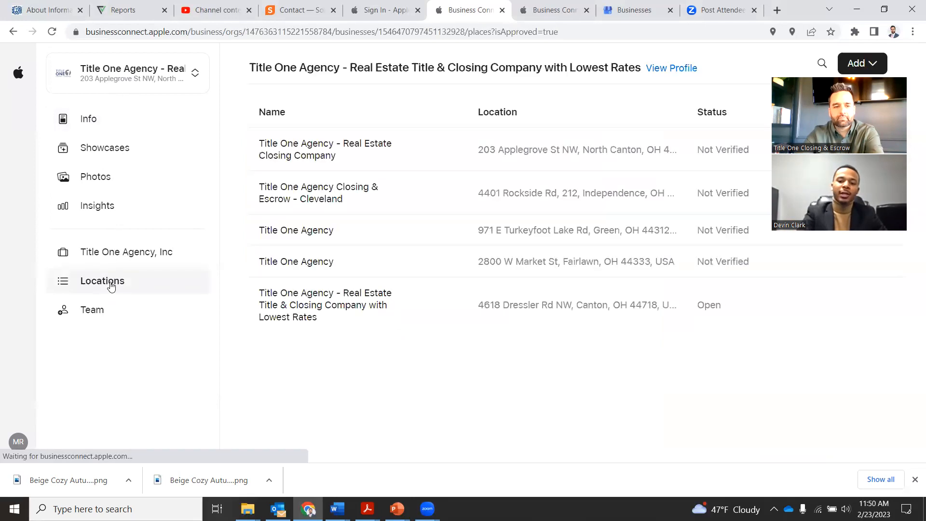
click(313, 303)
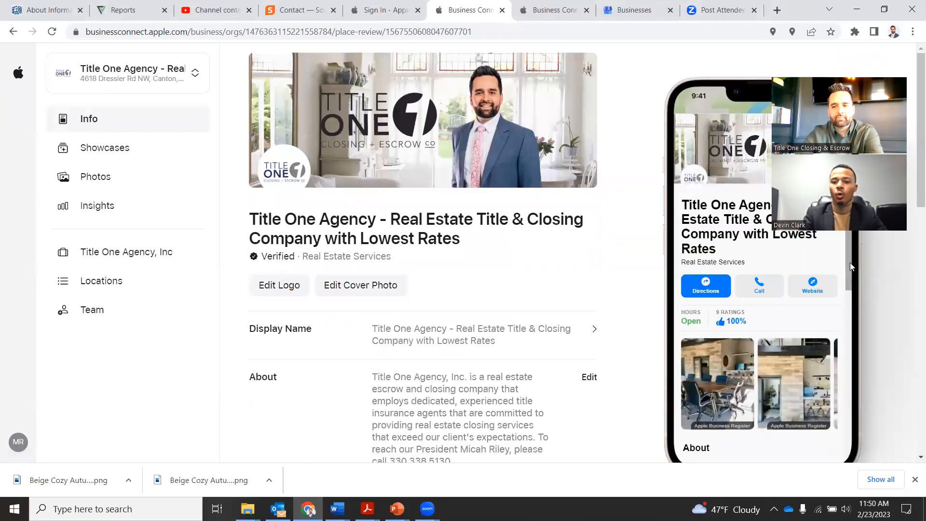
Scroll the Canton location's preview, then show its Place Card Photos
drag(849, 262, 848, 371)
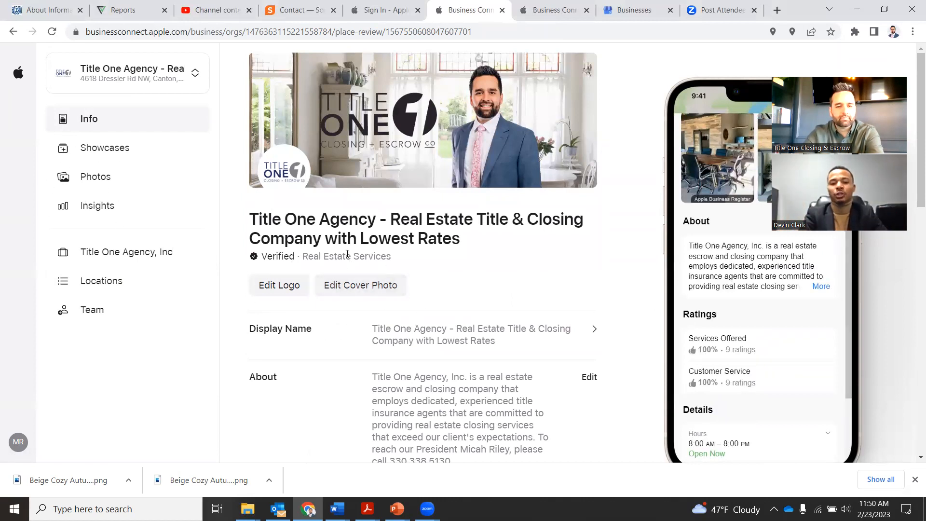
click(101, 181)
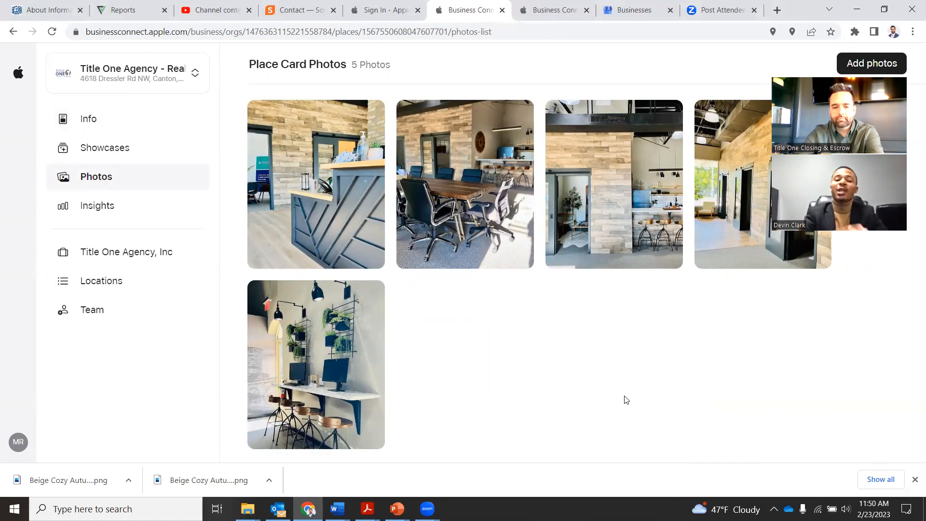
Return to the Locations list of five locations and their verification status
mouse_move(396, 508)
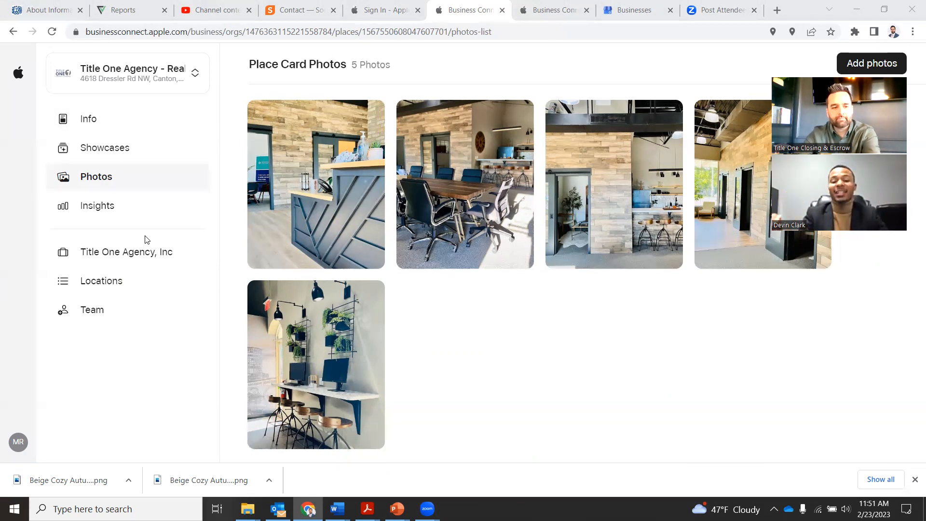
click(133, 284)
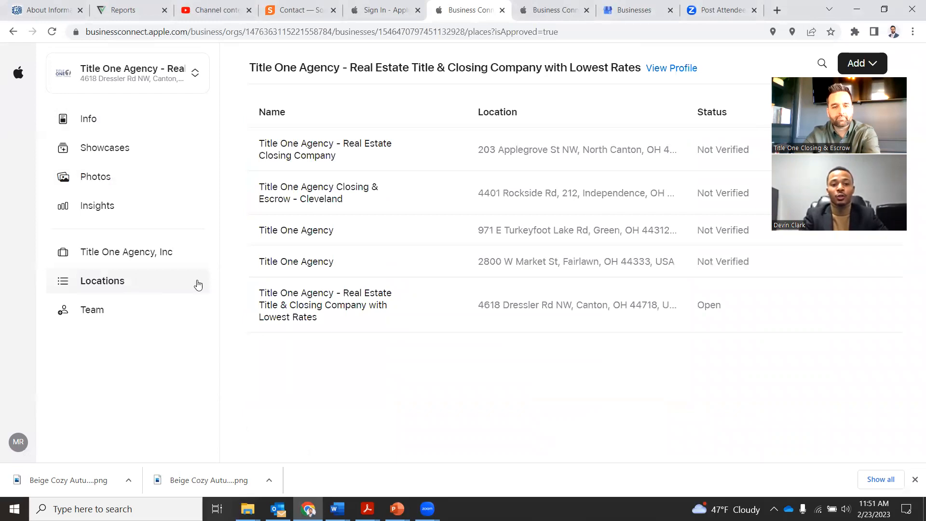
Open the 4618 Dressler Rd NW, Canton location's Info page
click(277, 304)
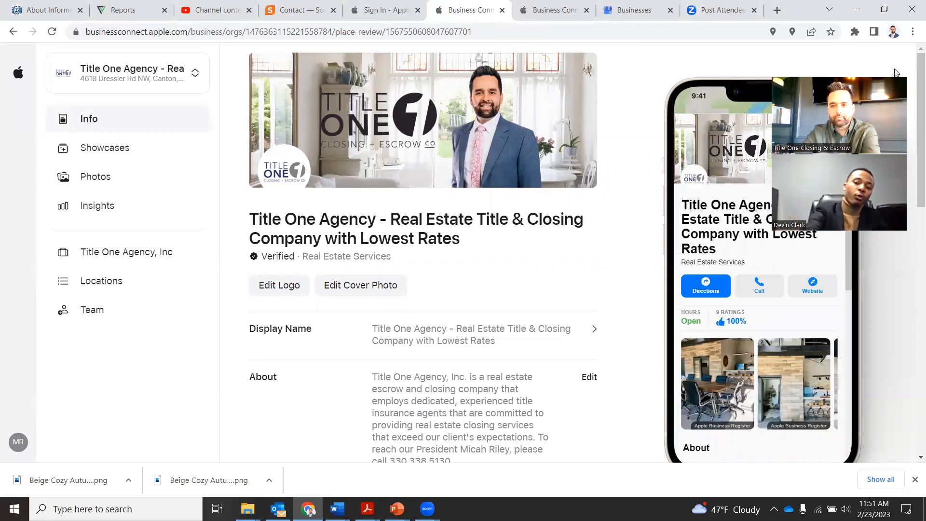
drag(894, 72, 550, 139)
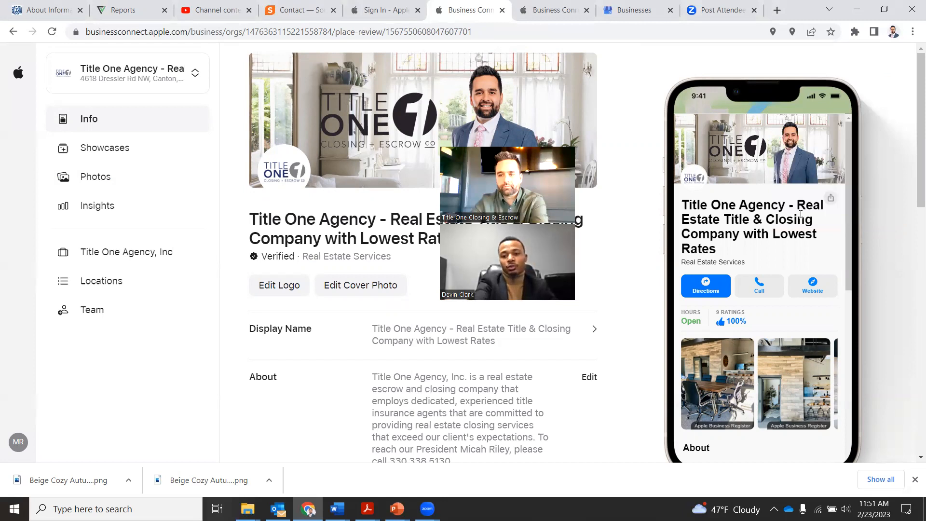